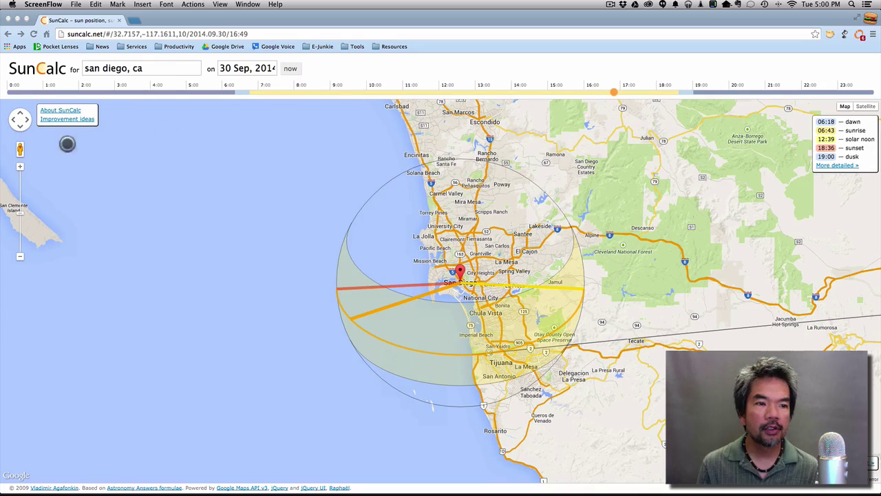
Step: Zoom in on the San Diego coast around Coronado and switch the map to satellite imagery
left_click(17, 165)
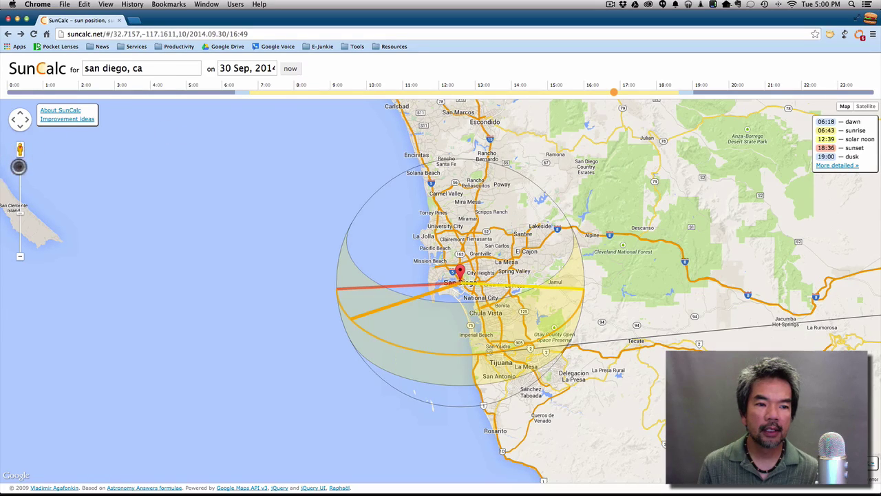
left_click(19, 166)
left_click(19, 166)
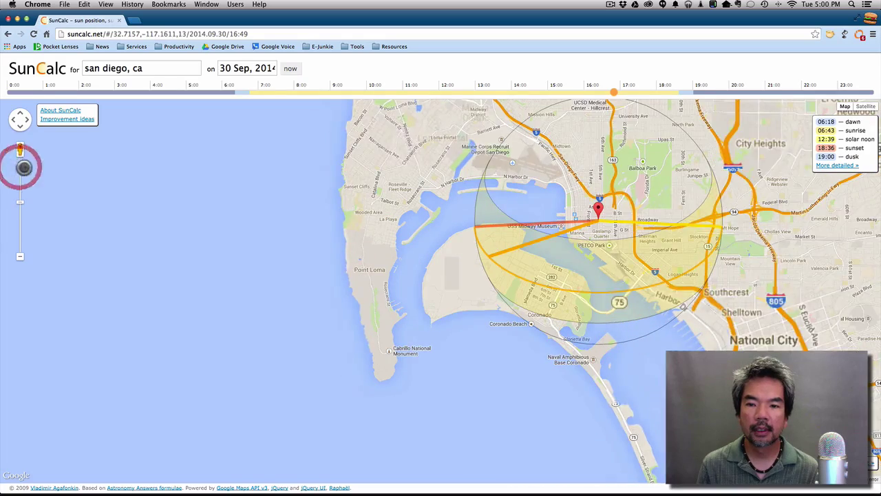
left_click_drag(737, 199, 596, 261)
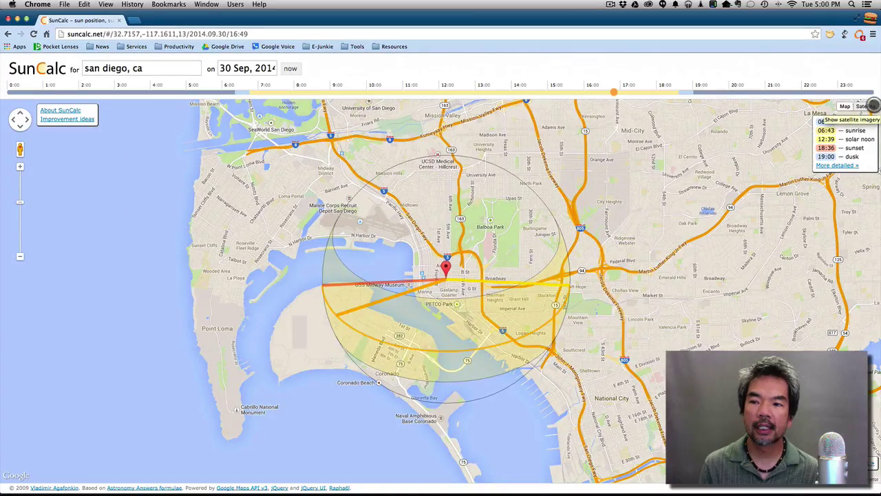
left_click(873, 115)
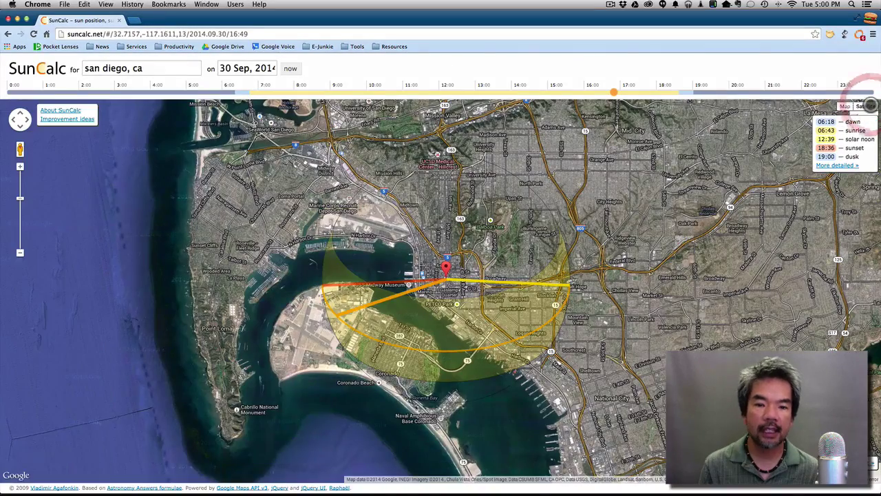
Step: Move the location marker to Oak Park and from there to the harbor shoreline by N Harbor Dr in the Midway District
left_click_drag(639, 200, 669, 195)
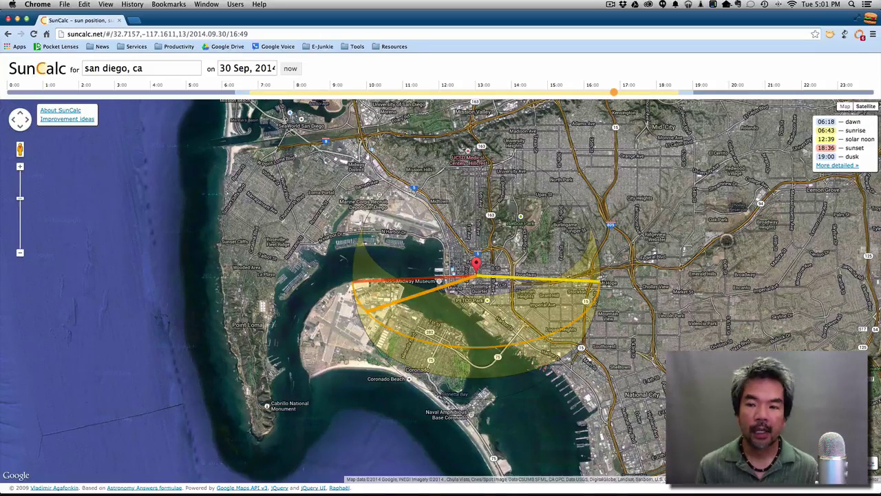
left_click(695, 220)
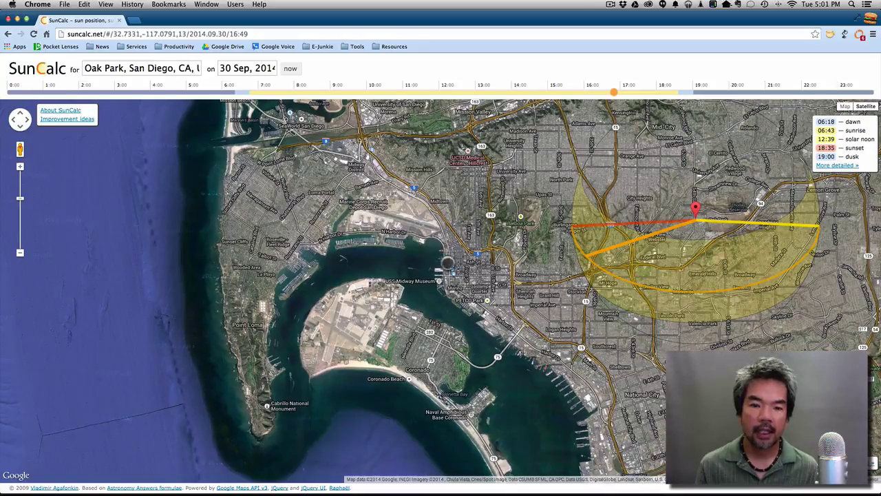
left_click_drag(451, 268, 504, 248)
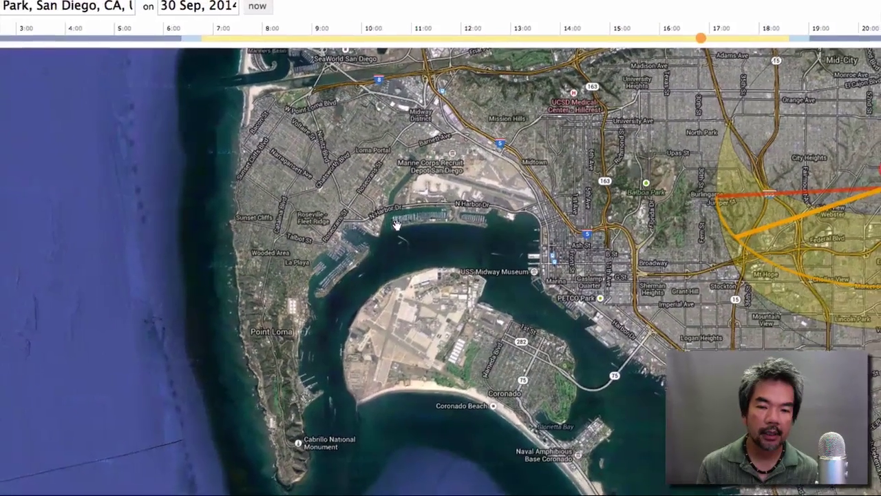
left_click(394, 223)
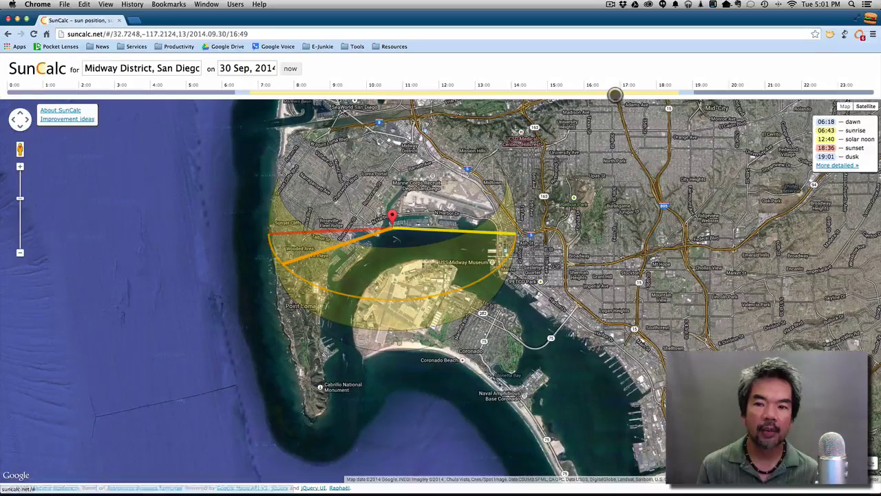
Step: Sweep the time of day from 06:57 to 18:22 and check the detailed list of twilight times
left_click_drag(613, 94, 257, 92)
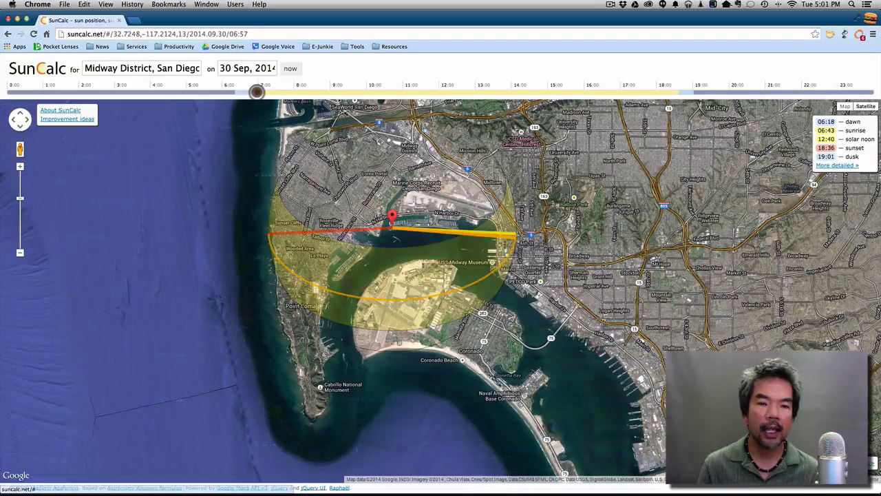
left_click_drag(256, 91, 670, 117)
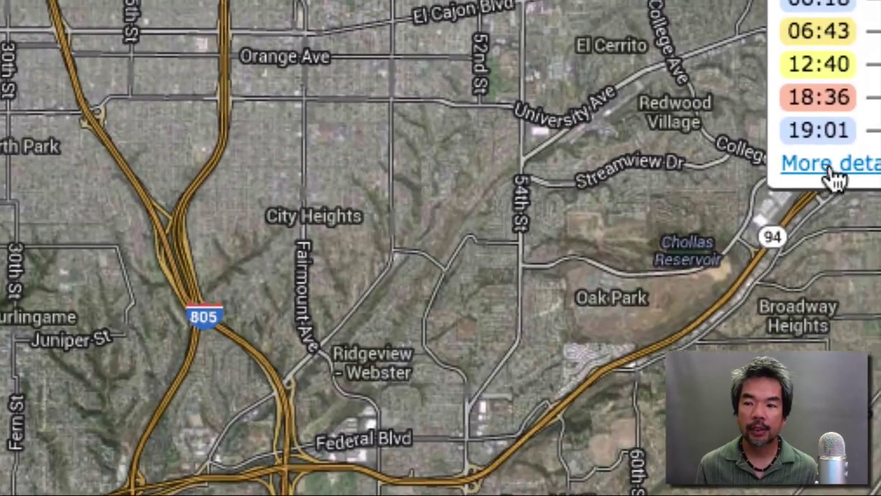
left_click(688, 285)
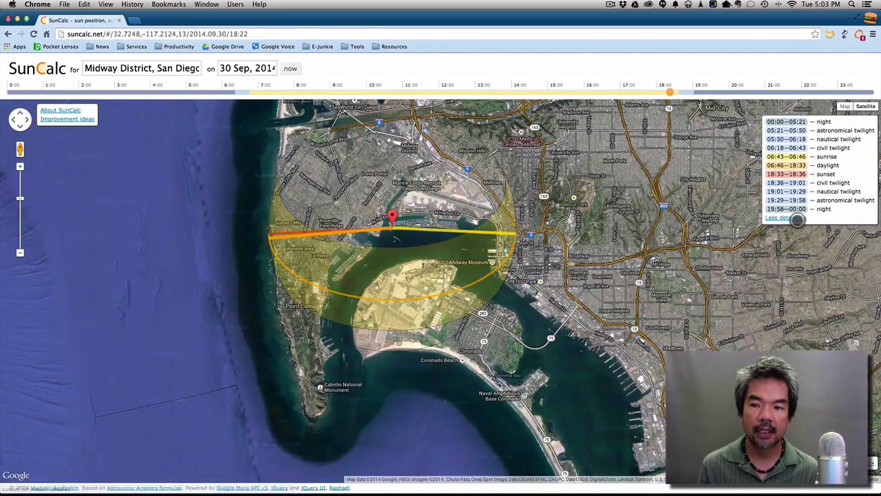
left_click(793, 217)
Step: Move the location marker beside Admiral Kidd Catering & Conference Center and sweep the time of day from 06:57 to 17:44
left_click_drag(289, 201, 365, 253)
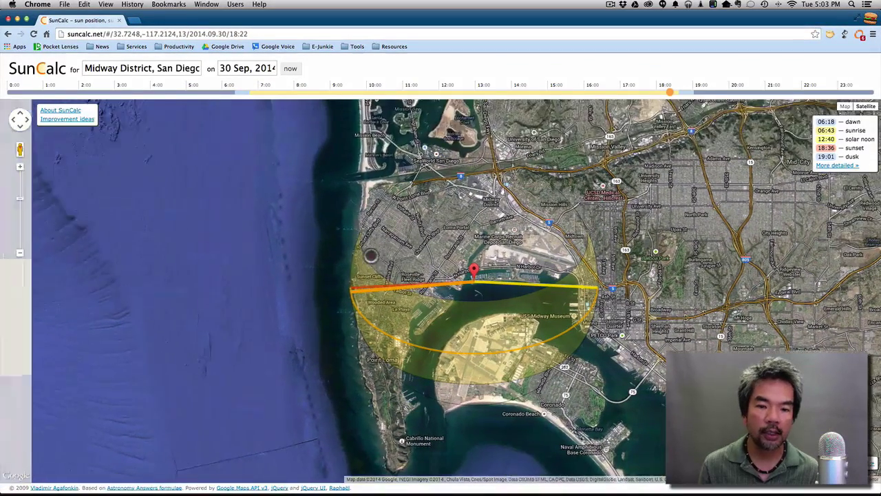
left_click(20, 168)
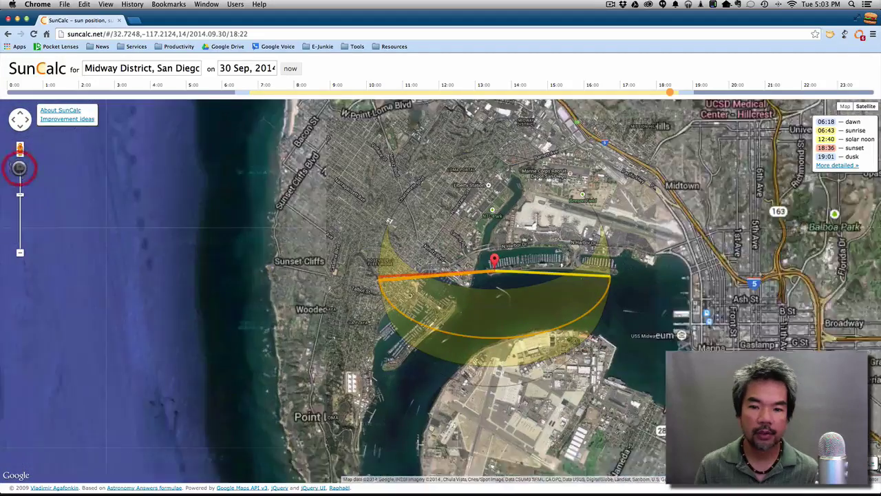
left_click(19, 168)
left_click(20, 168)
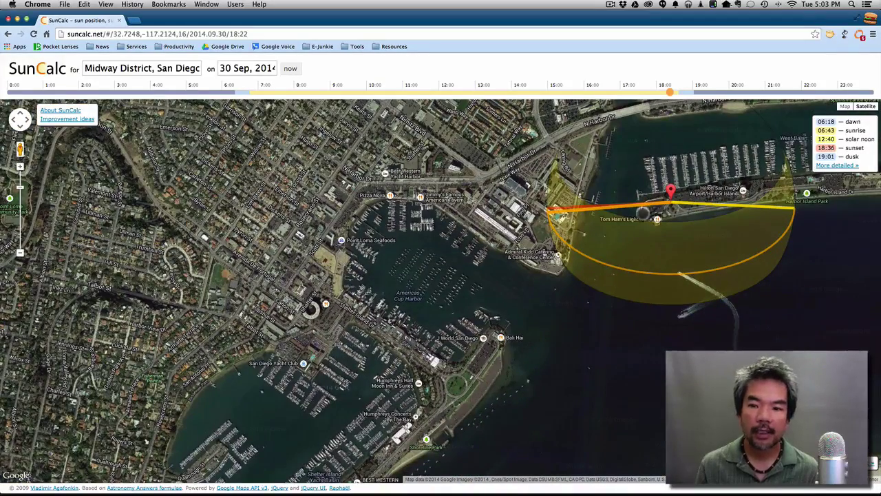
left_click_drag(670, 190, 544, 232)
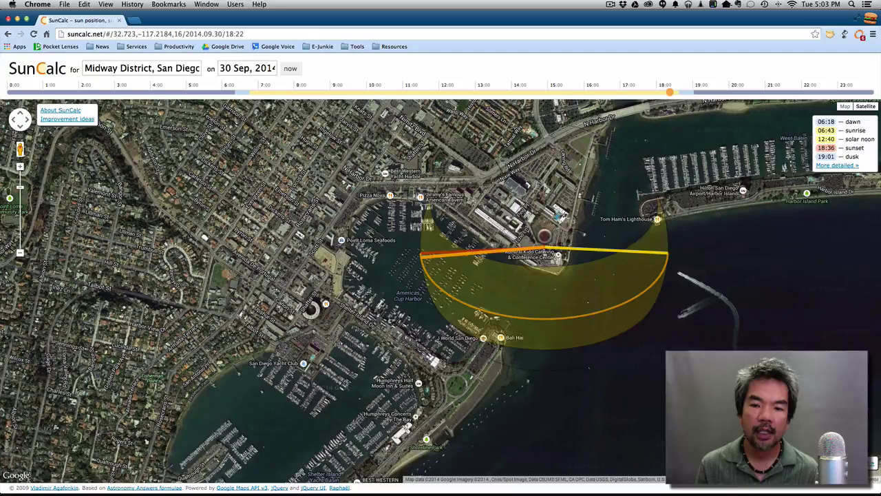
left_click_drag(672, 95, 256, 99)
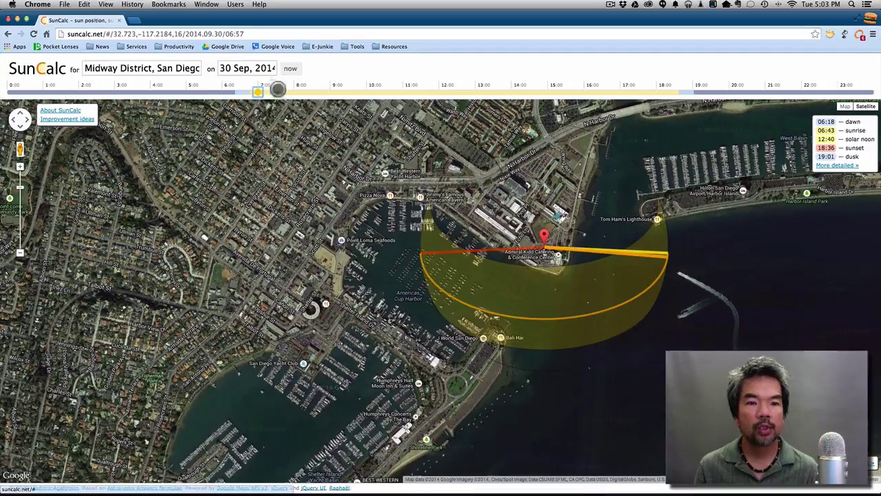
left_click_drag(258, 91, 649, 121)
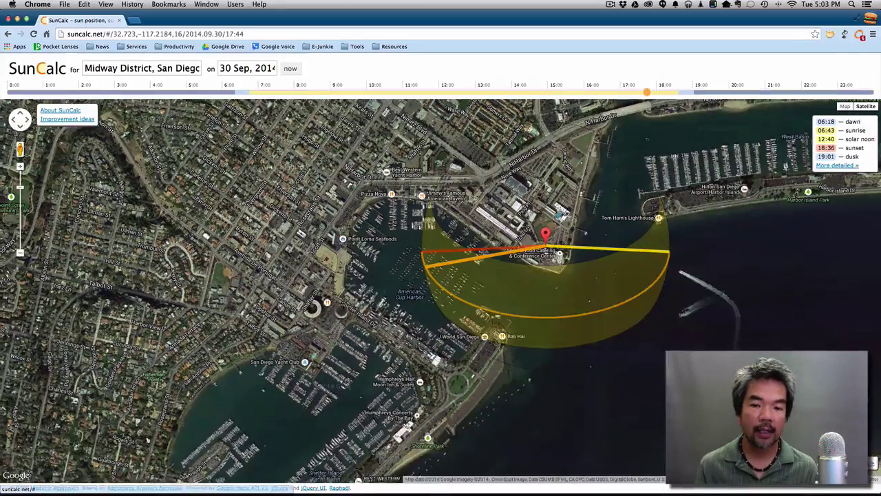
Step: Place the location marker at the tip of Point Loma, on Cabrillo Rd just north of the New Point Loma Lighthouse
left_click_drag(311, 310, 614, 108)
left_click_drag(501, 115, 499, 77)
left_click_drag(396, 312, 535, 161)
left_click_drag(369, 310, 466, 83)
left_click_drag(468, 358, 406, 93)
left_click_drag(415, 132, 452, 198)
left_click_drag(486, 248, 420, 286)
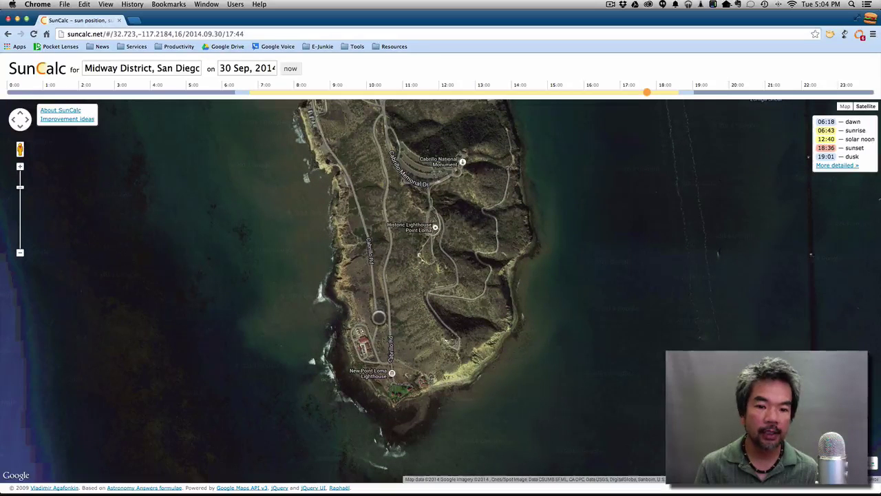
left_click(378, 318)
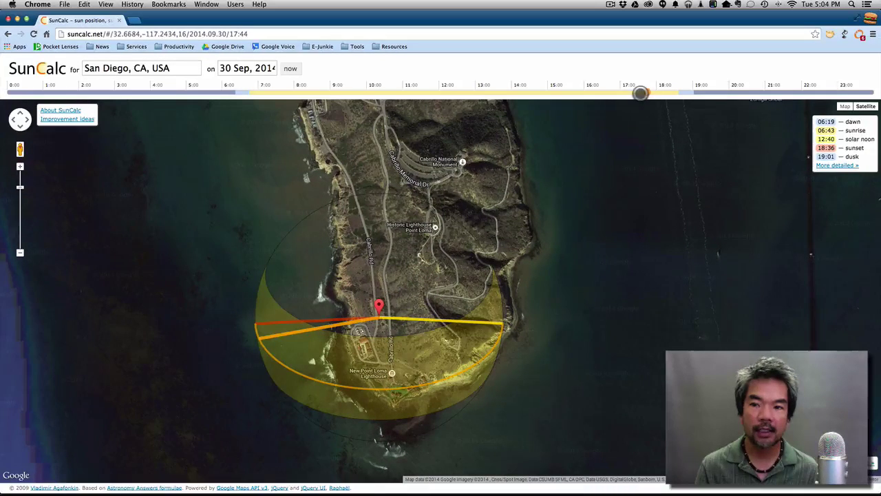
Step: Set the time of day to 18:10 and examine the sun directions around the Point Loma tip
left_click_drag(646, 92, 663, 162)
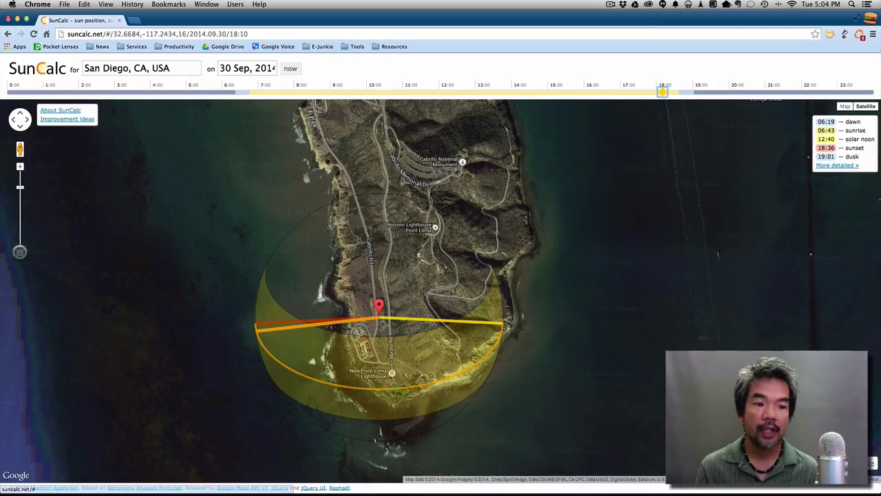
left_click(20, 252)
left_click(19, 252)
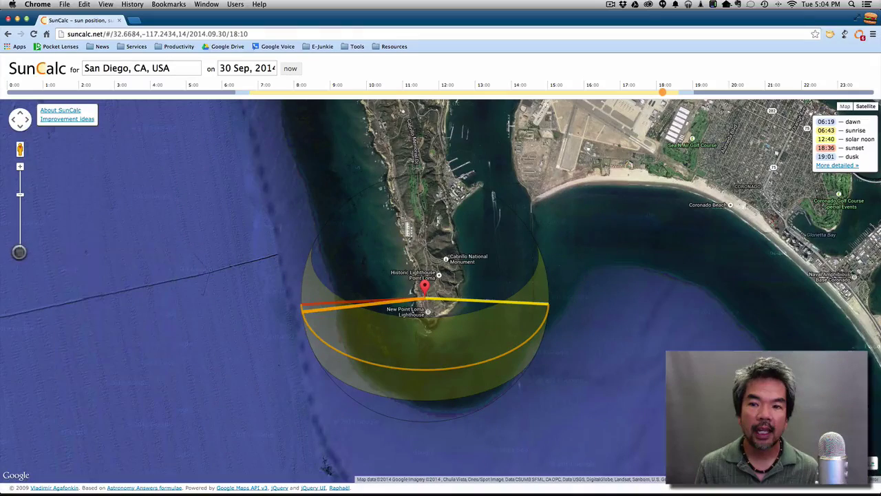
left_click_drag(495, 160, 492, 199)
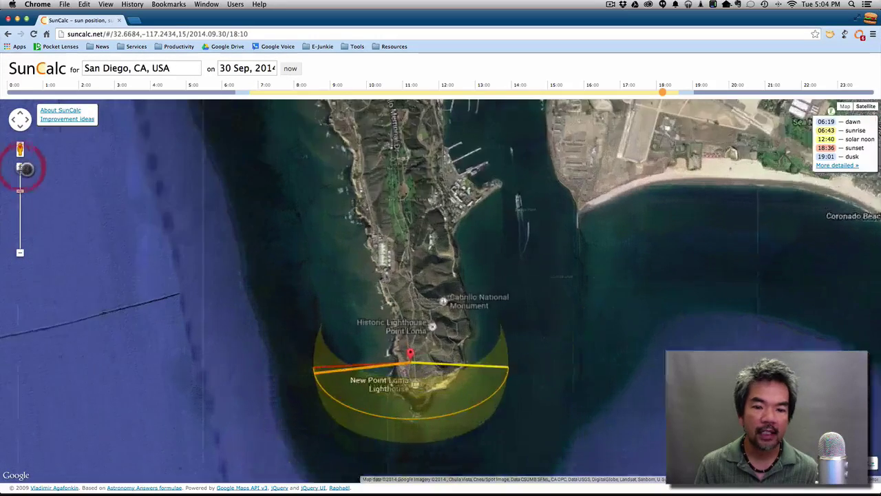
left_click(21, 168)
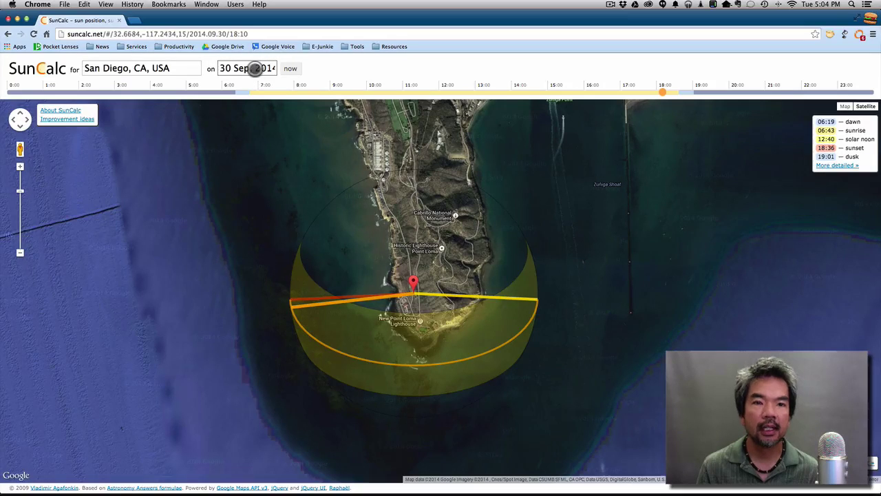
Step: Set the date to 21 June 2014 and move the time of day to 10:26
left_click(251, 68)
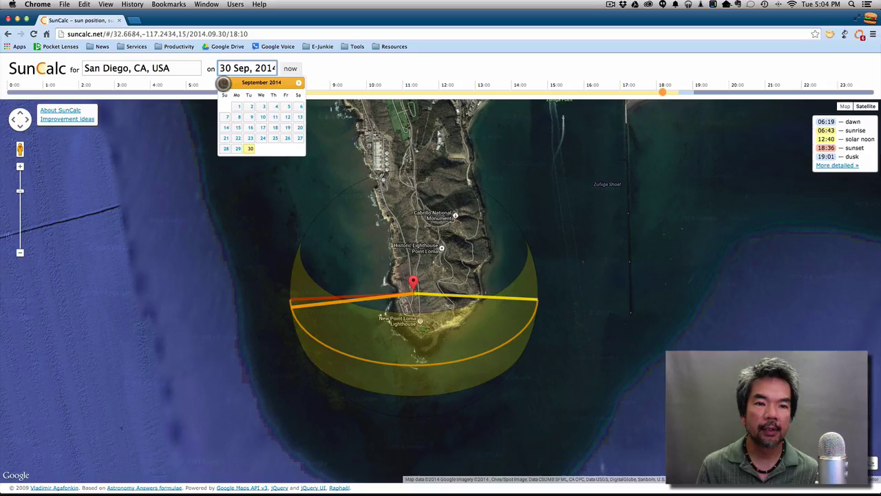
left_click(223, 83)
left_click(223, 82)
left_click(223, 82)
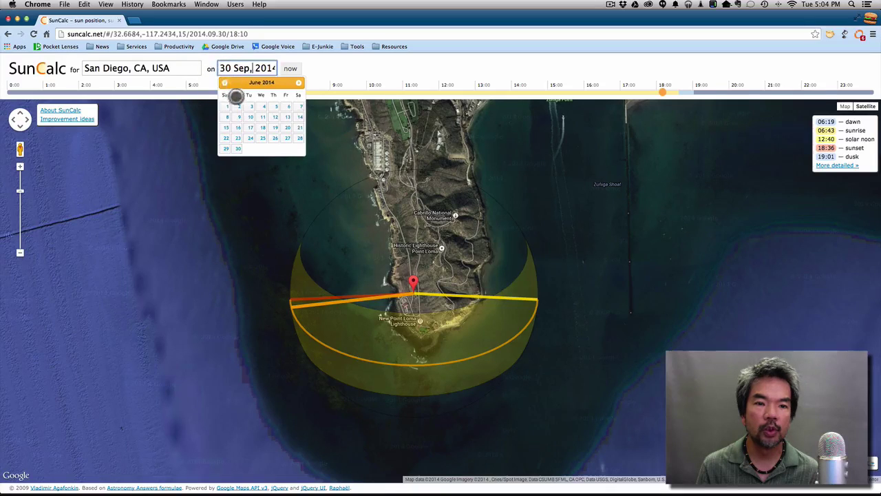
left_click(298, 126)
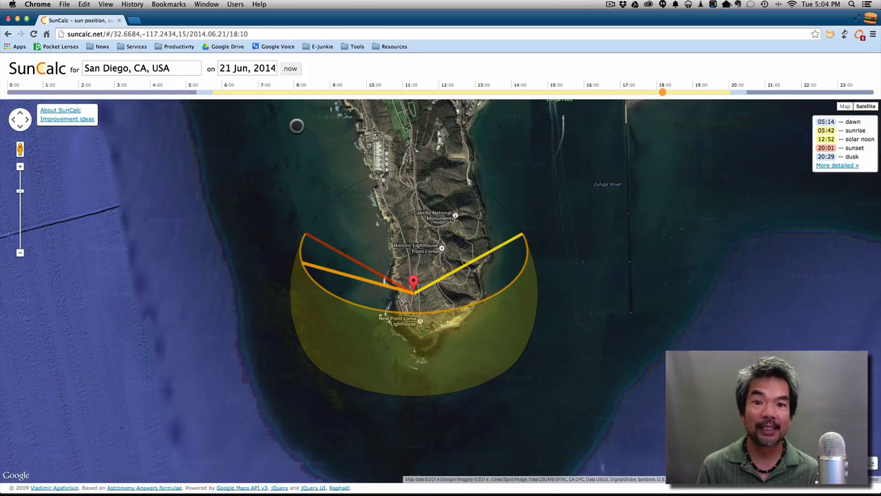
left_click_drag(662, 92, 383, 134)
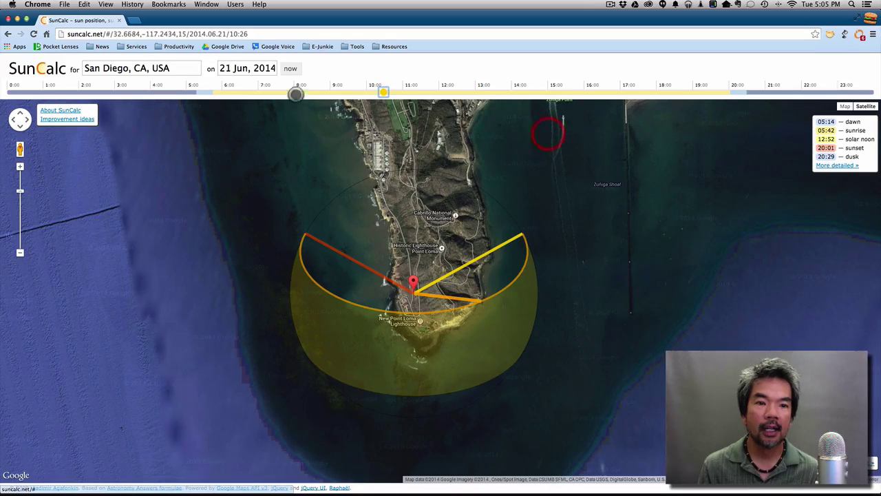
Step: Set the date to 21 December 2014 and move the time of day to 11:48
left_click(247, 69)
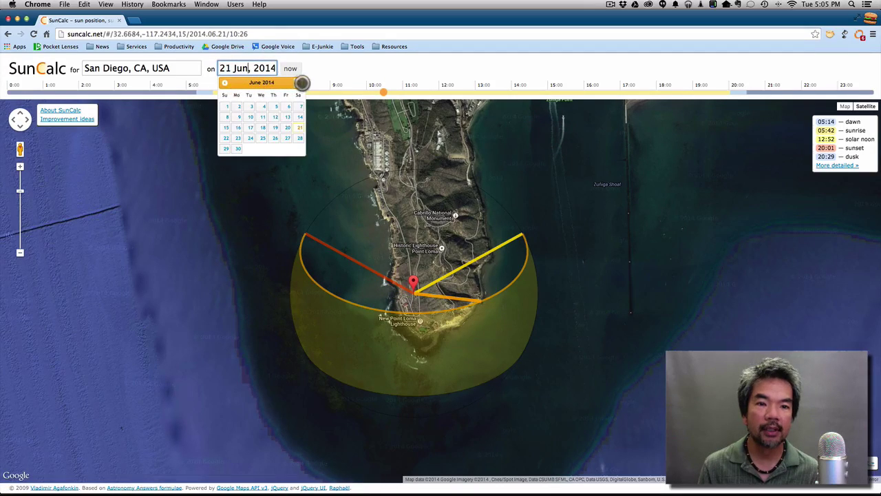
left_click(301, 83)
left_click(300, 83)
left_click(300, 83)
left_click(298, 83)
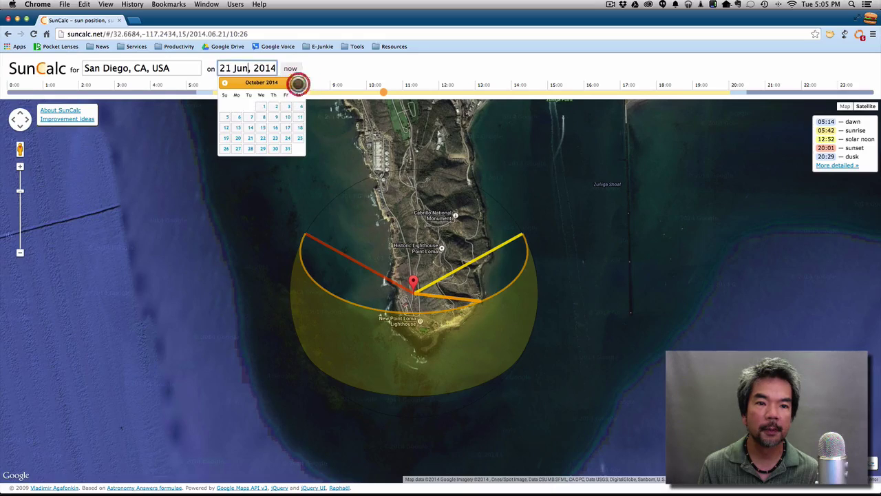
left_click(299, 84)
left_click(298, 83)
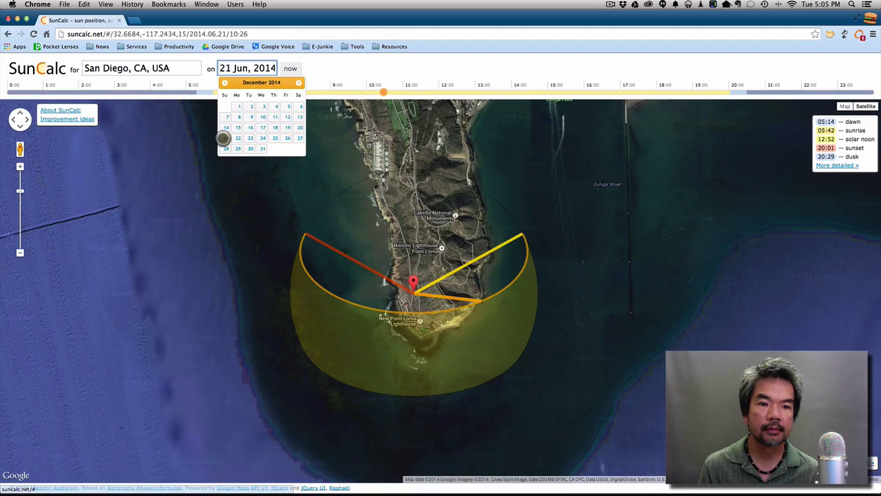
left_click(225, 138)
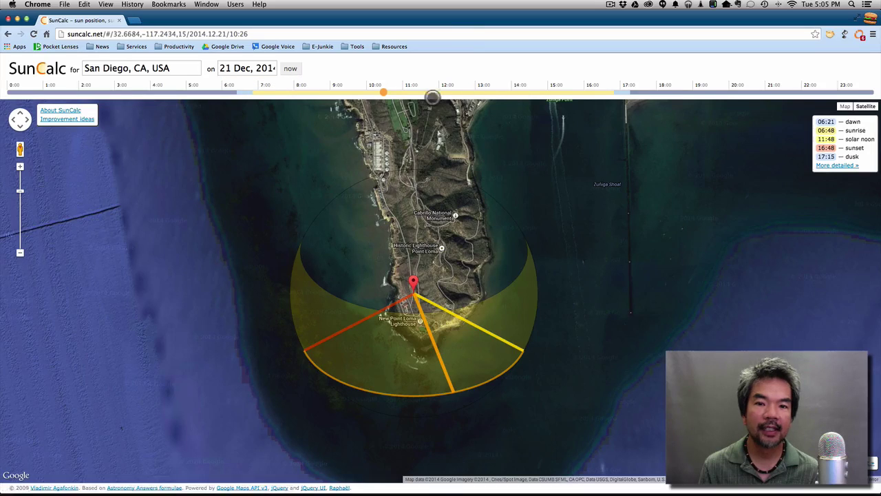
left_click_drag(385, 90, 435, 114)
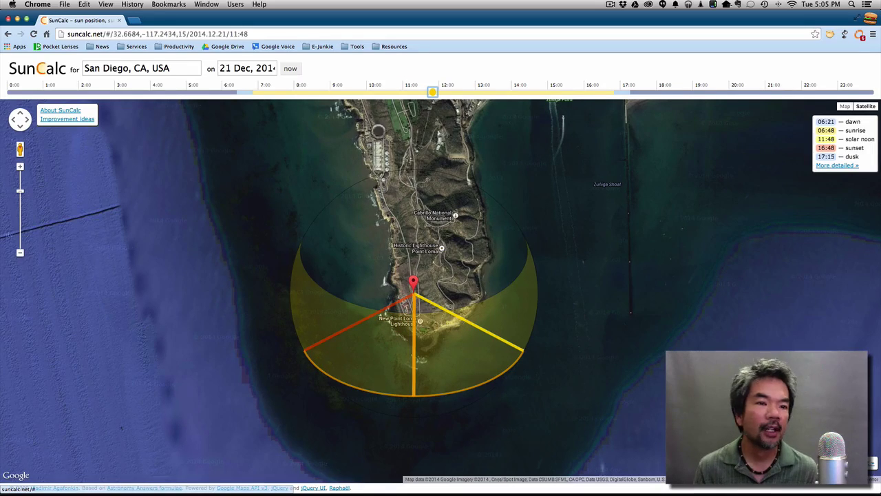
Step: Reset the date and time to the current moment and change the location to "paris, france"
left_click(289, 68)
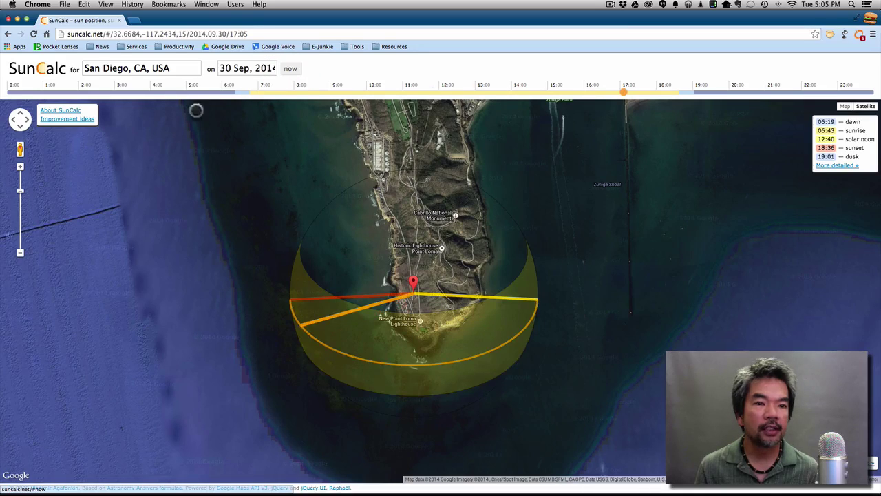
left_click(136, 69)
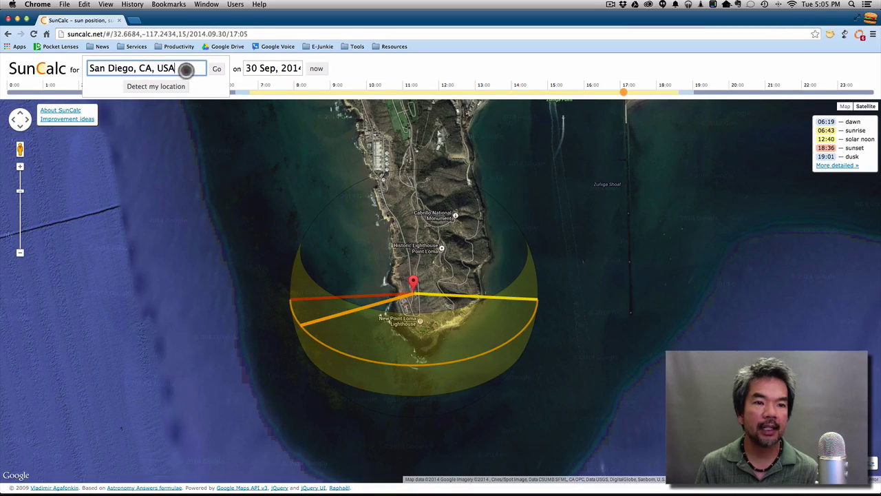
left_click_drag(186, 69, 70, 69)
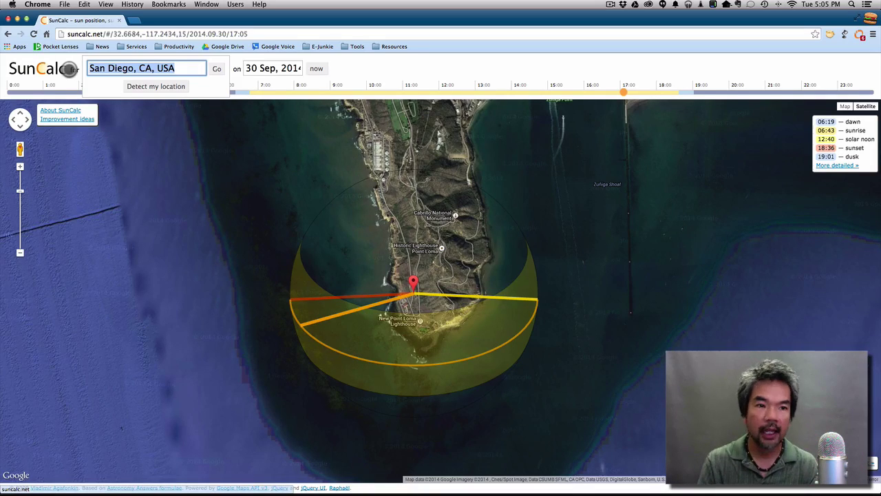
type("paris,")
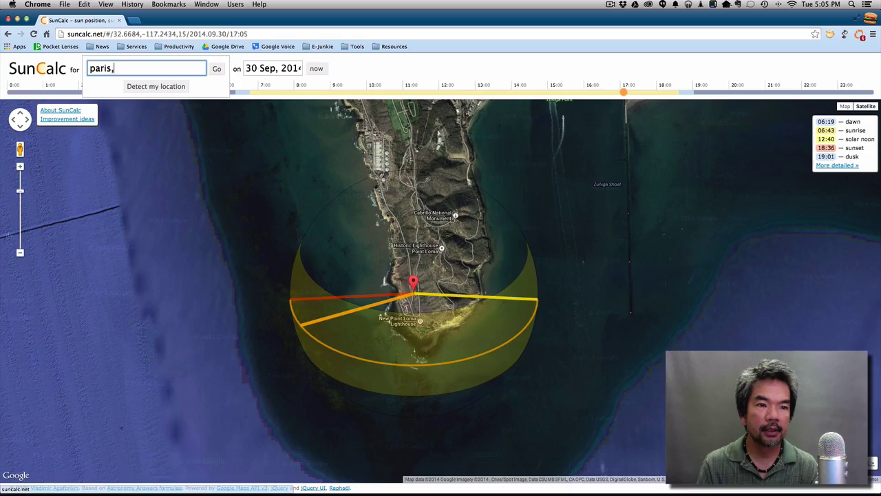
type(" france")
key("Return")
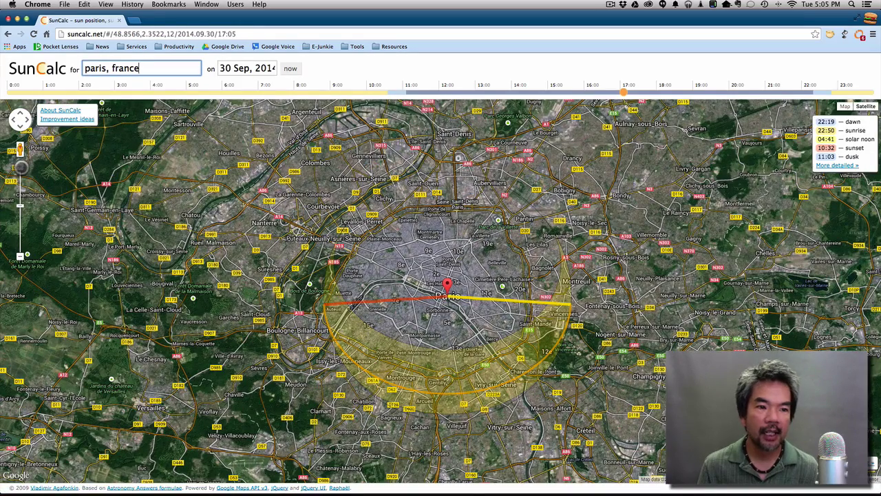
Step: Find the Eiffel Tower beside the Seine near Pont d'Iéna and place the location marker on it
left_click(20, 167)
left_click(21, 166)
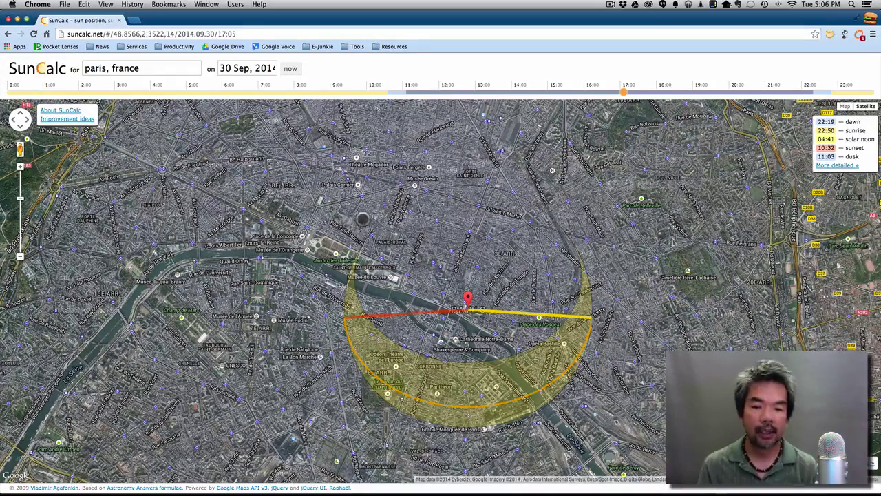
left_click_drag(386, 245, 504, 183)
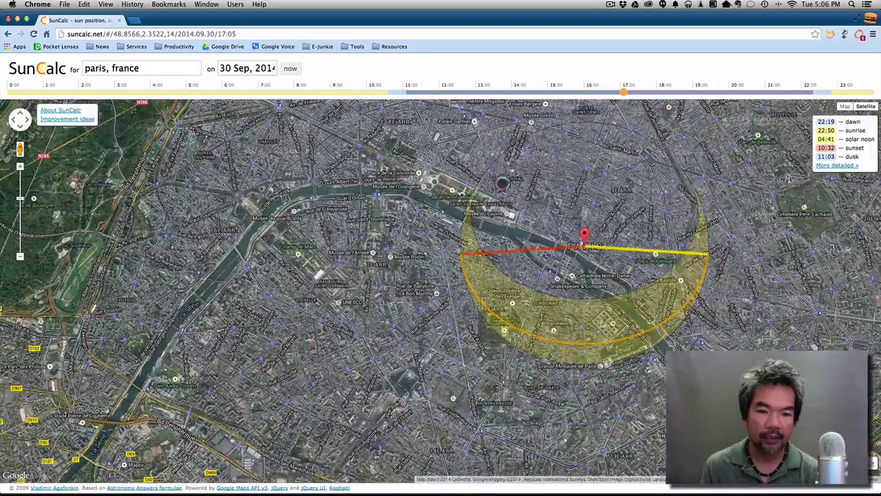
left_click_drag(389, 250, 546, 267)
left_click_drag(422, 301, 458, 309)
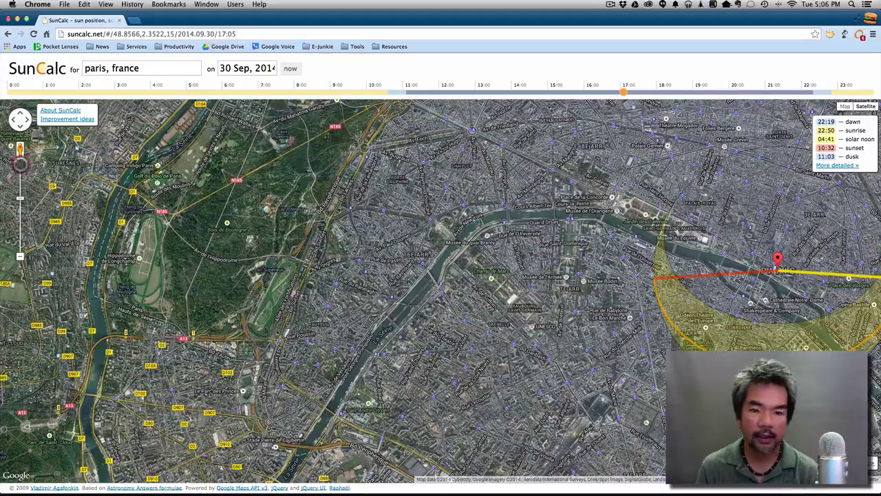
left_click(20, 163)
left_click(20, 163)
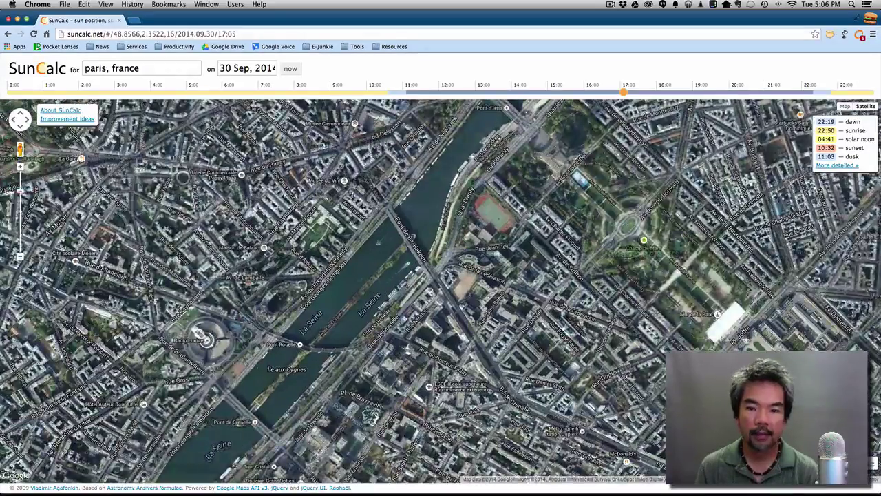
left_click_drag(444, 179, 387, 248)
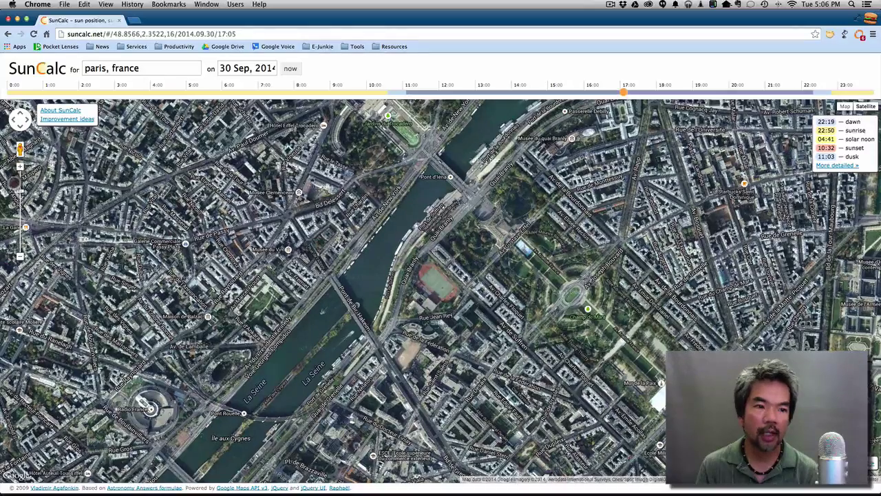
left_click(20, 166)
left_click_drag(266, 213, 160, 293)
left_click(450, 240)
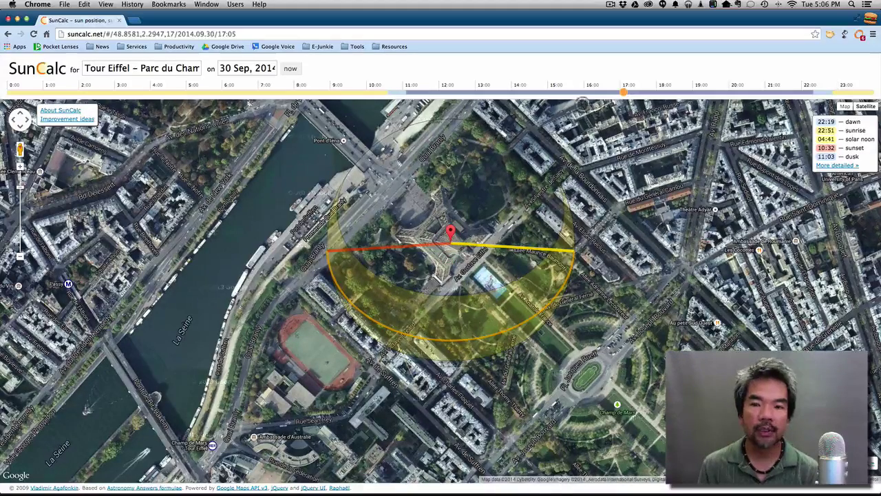
Step: Examine the sun direction at the Eiffel Tower around 9:00 and at 10:06, and set the time of day to 00:00
left_click_drag(623, 93, 333, 139)
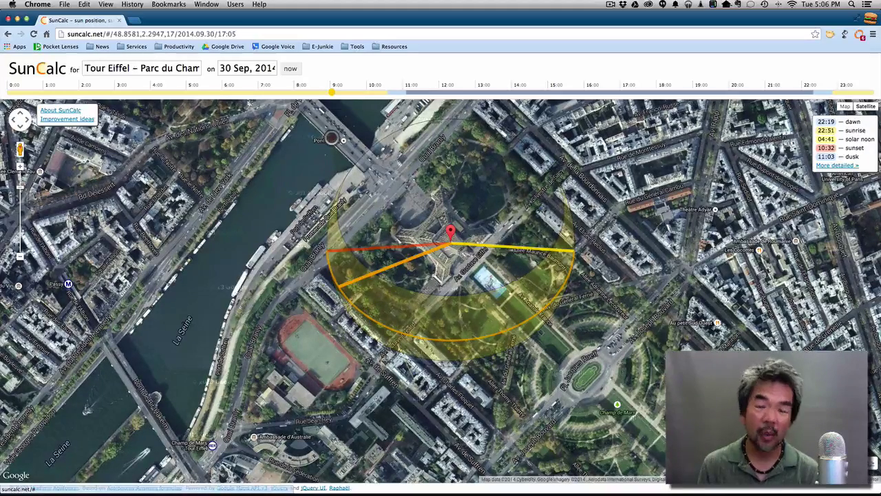
mouse_move(331, 138)
left_mouse_down()
mouse_move(309, 134)
mouse_move(375, 140)
left_mouse_up()
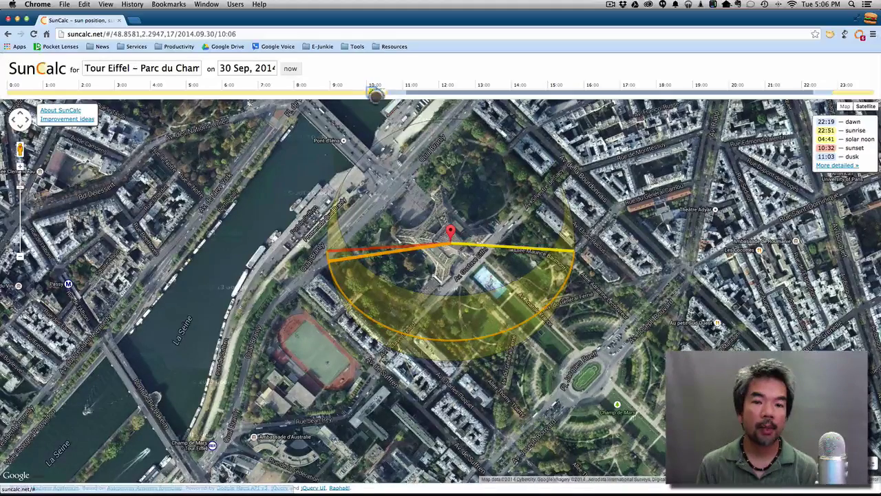
left_click_drag(371, 92, 5, 92)
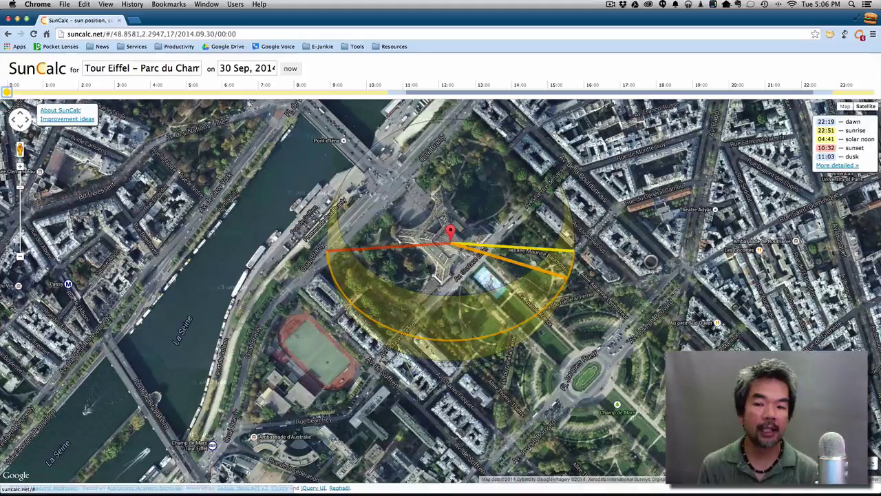